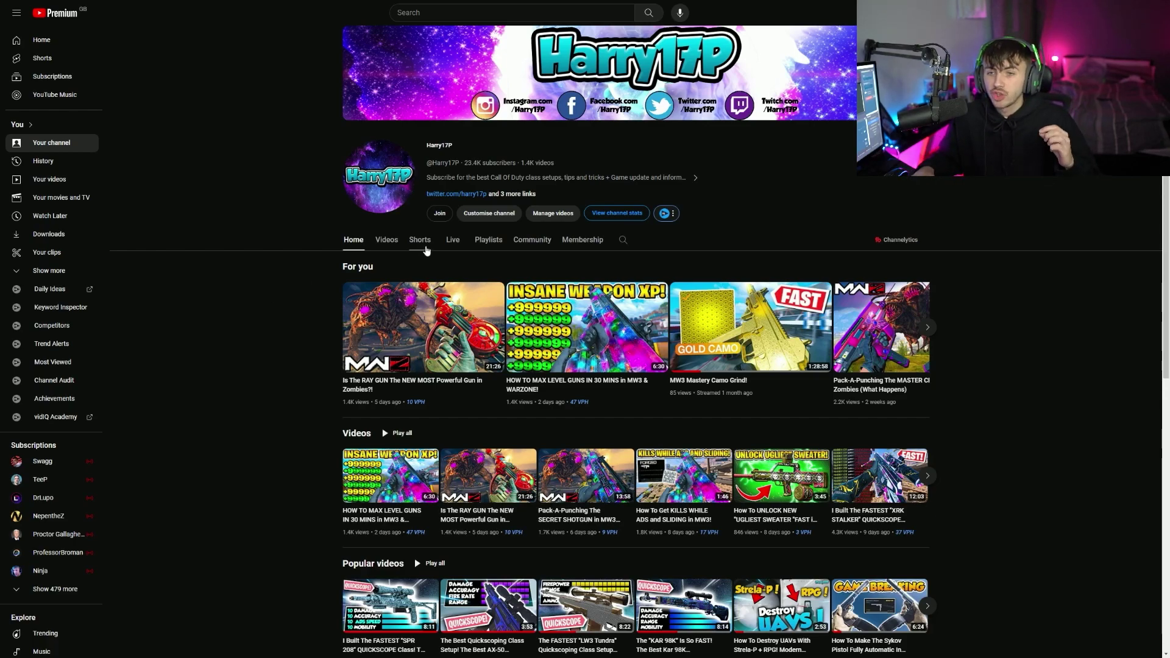
Switch the channel page to its Shorts tab to list the latest vertical gaming clips
left_click(420, 240)
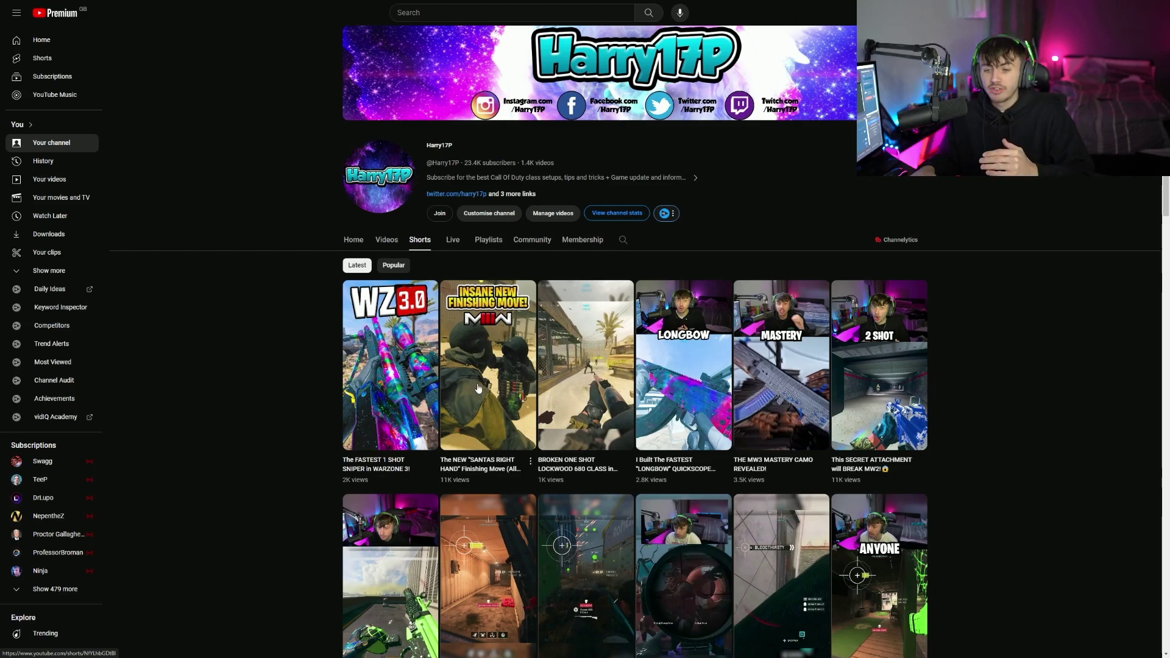
scroll(286, 369, "down", 3)
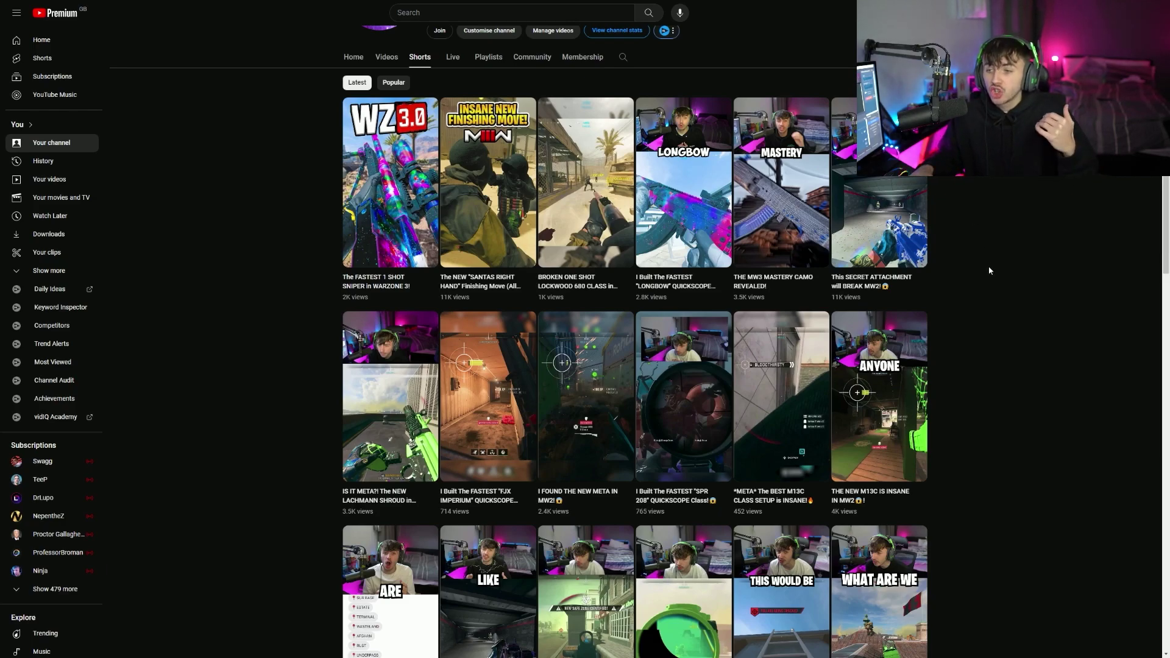
scroll(970, 214, "down", 2)
scroll(994, 282, "down", 1)
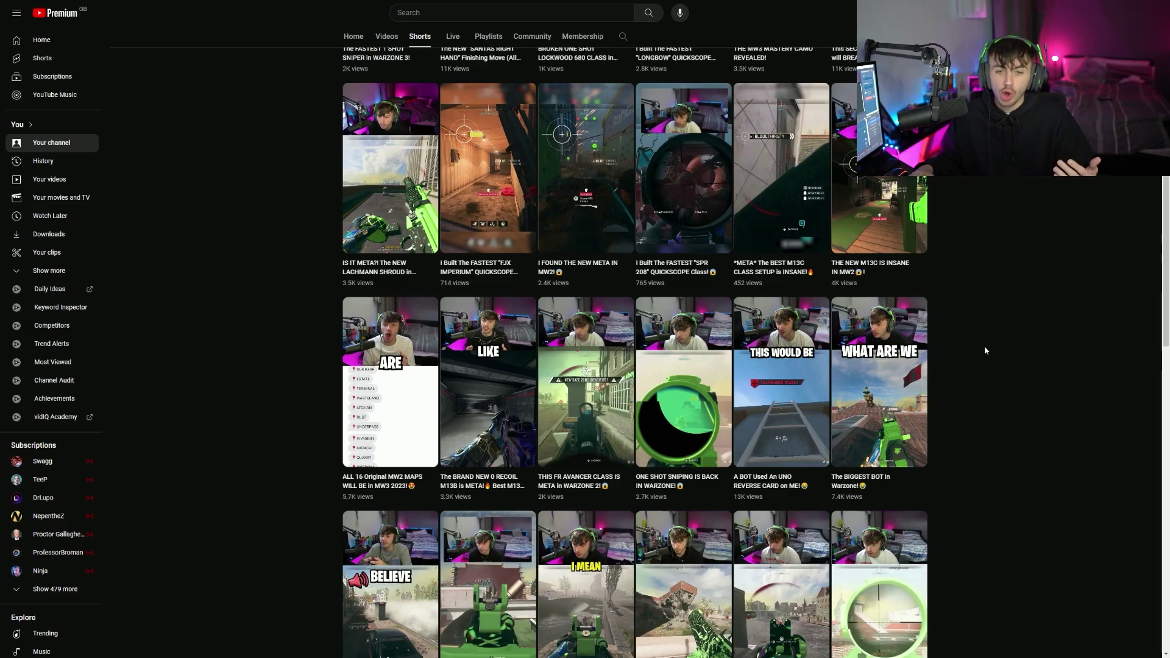
scroll(985, 350, "down", 2)
scroll(991, 352, "down", 3)
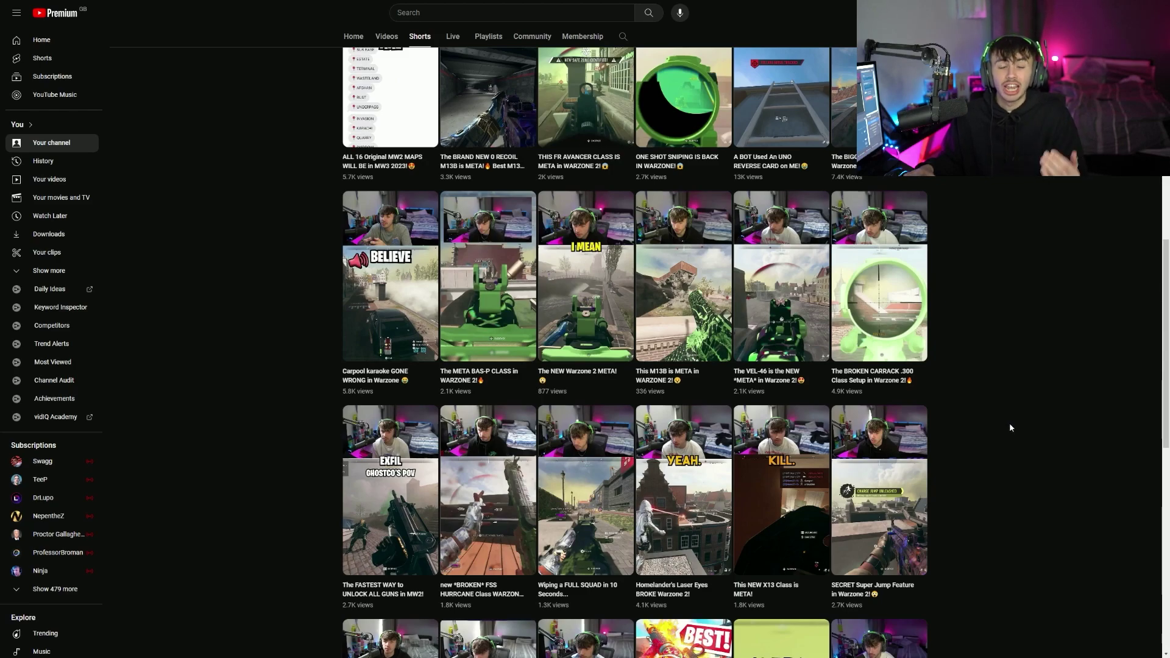
scroll(1024, 418, "down", 2)
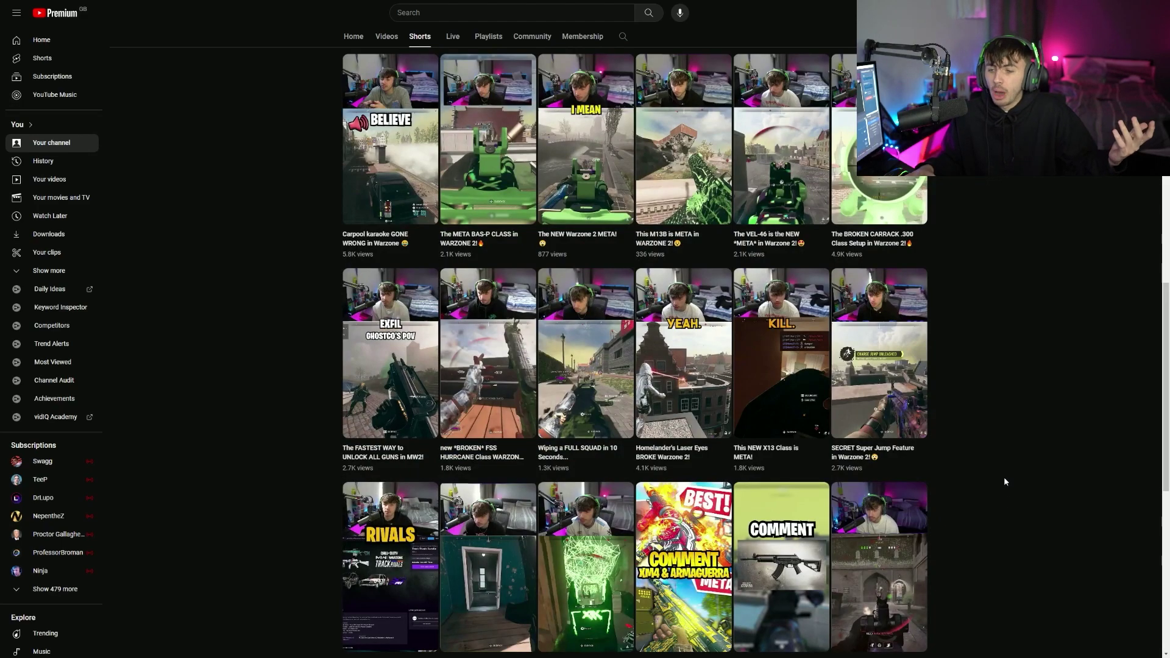
scroll(1003, 470, "down", 2)
scroll(1003, 469, "down", 2)
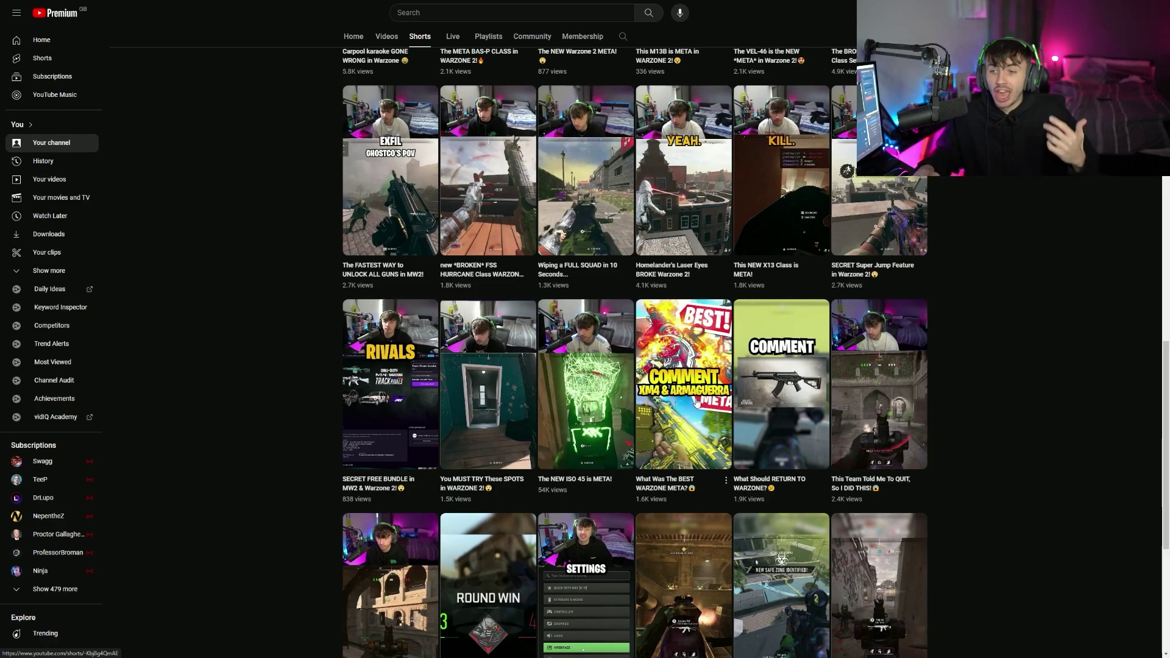
scroll(982, 414, "up", 1)
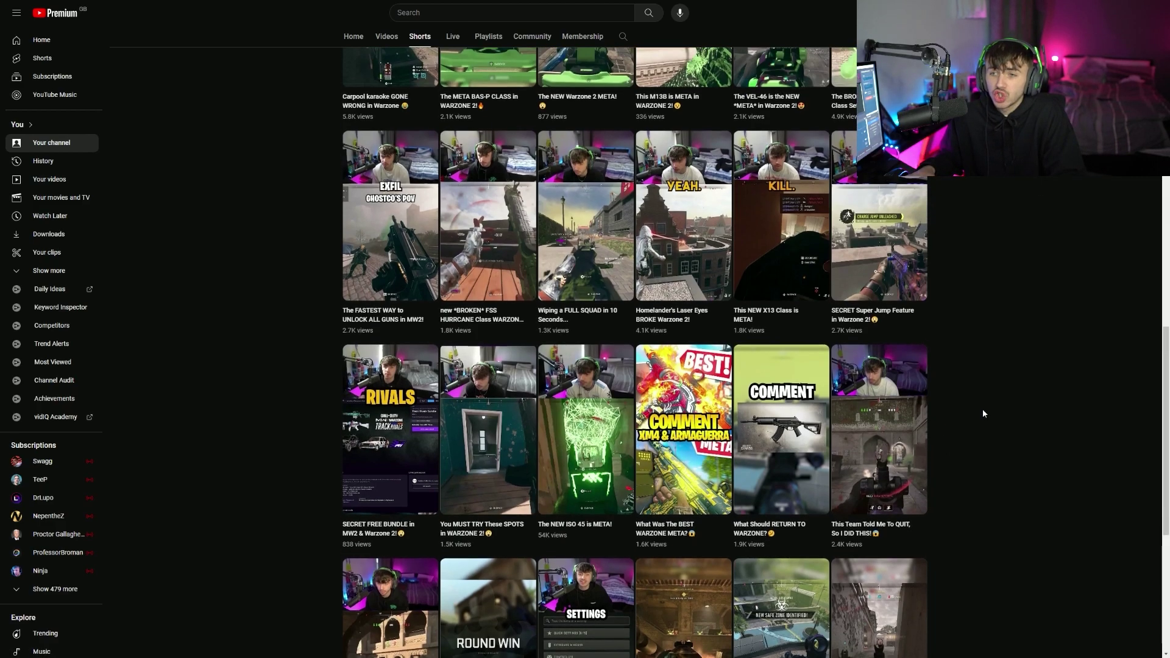
scroll(982, 414, "up", 1)
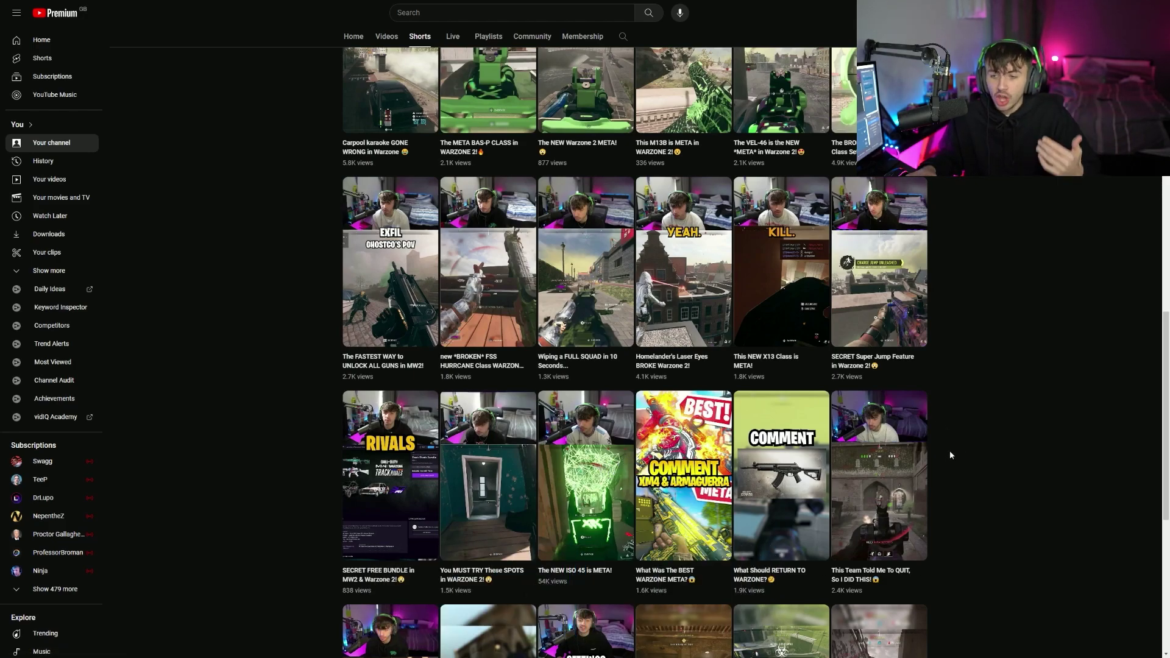
scroll(952, 455, "up", 5)
scroll(959, 447, "up", 5)
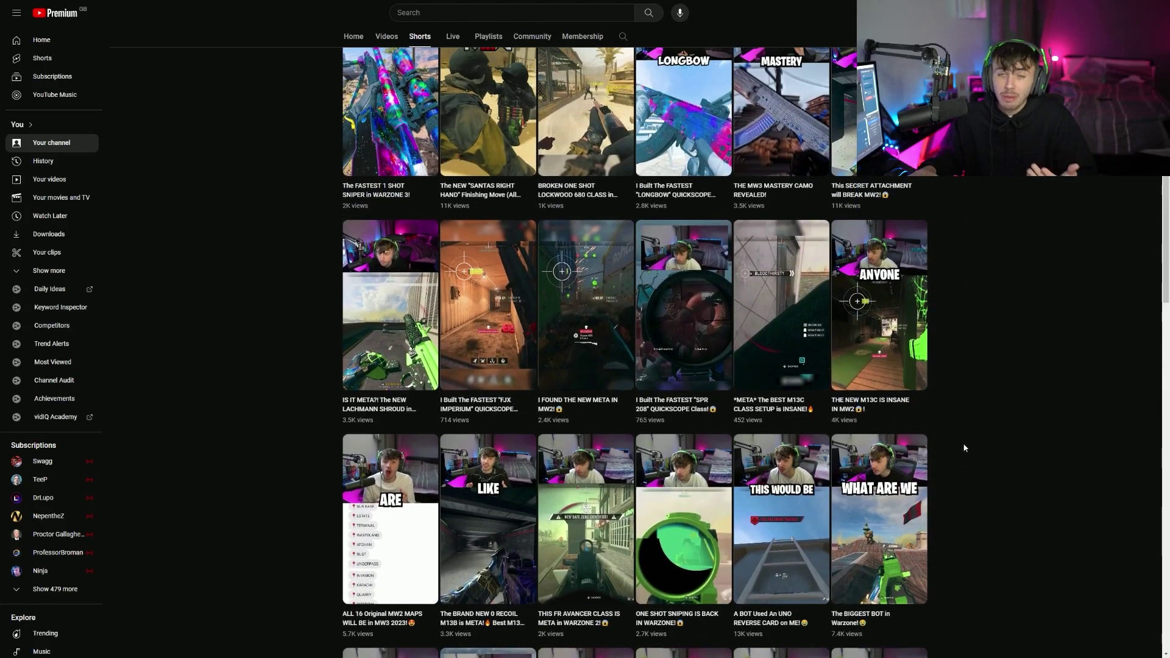
scroll(964, 448, "up", 3)
scroll(965, 448, "up", 2)
scroll(967, 444, "down", 2)
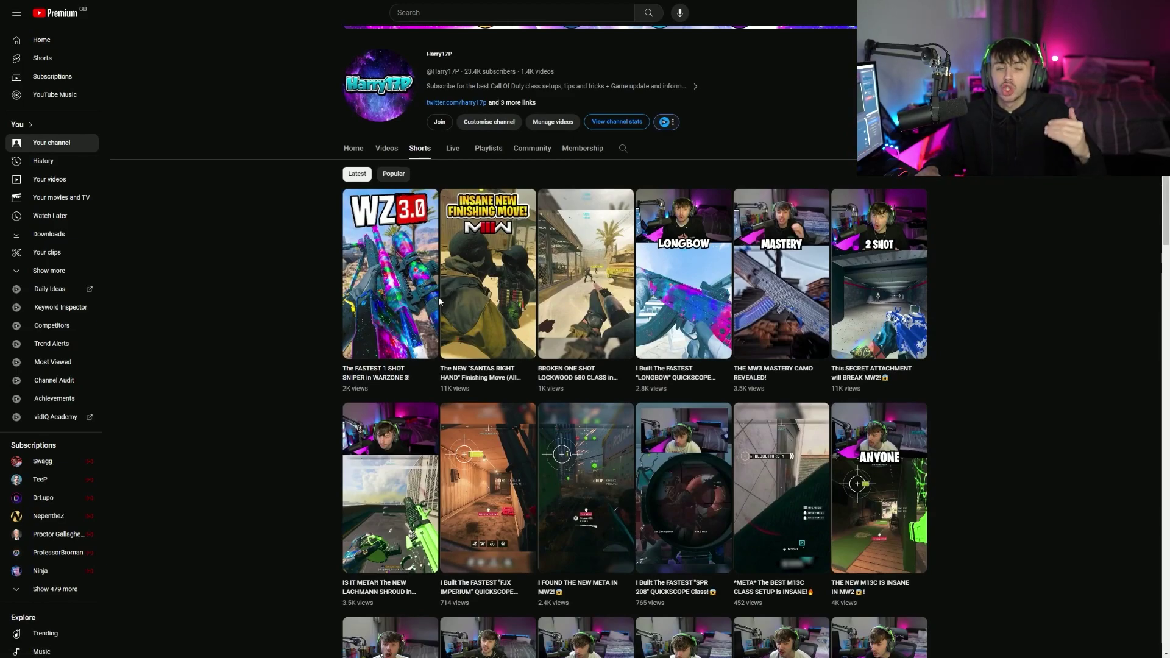
scroll(441, 301, "up", 2)
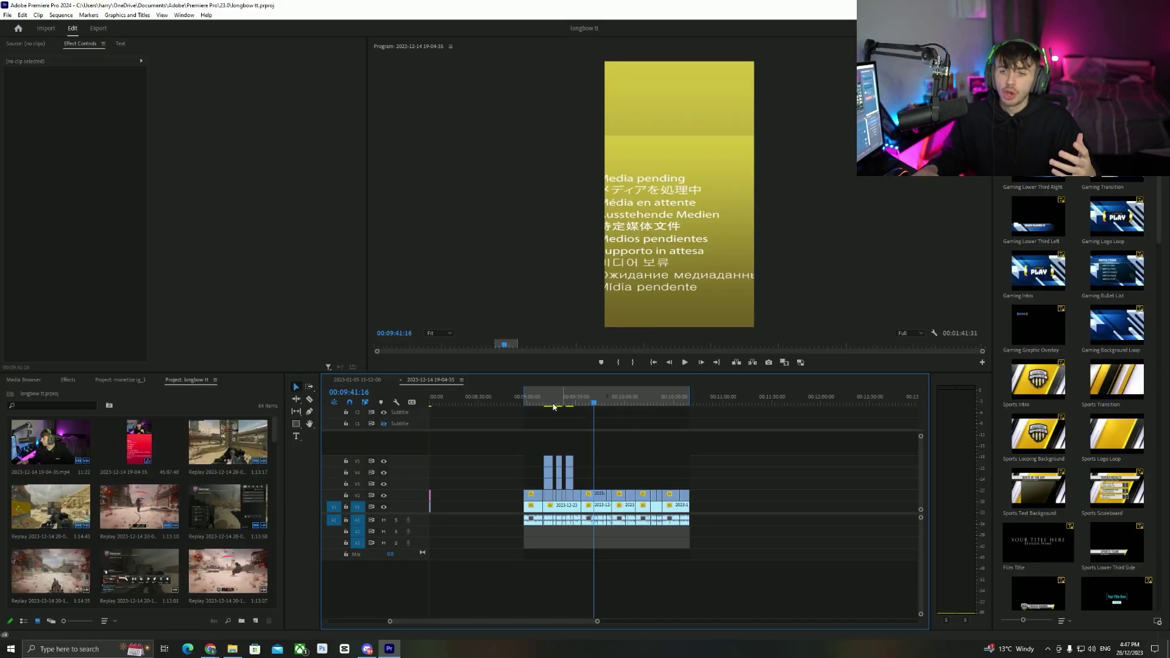
Bring up the Short's 'longbow ft' sequence and zoom in on the start of the gameplay clips
left_click(548, 403)
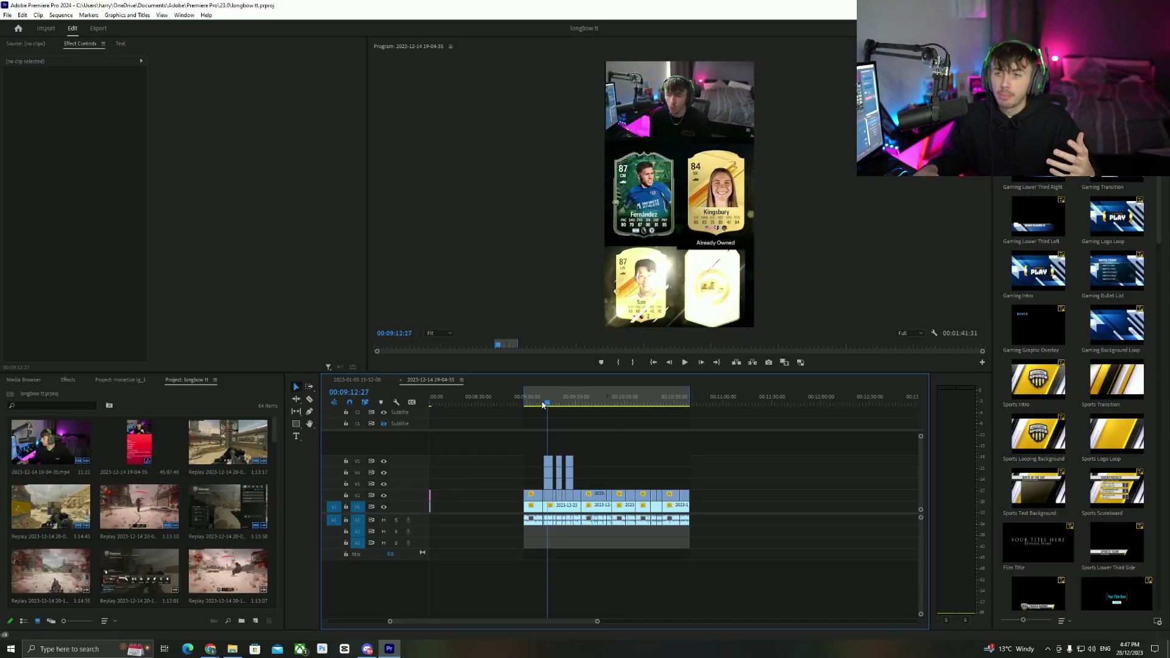
scroll(467, 623, "up", 1)
scroll(466, 619, "up", 10)
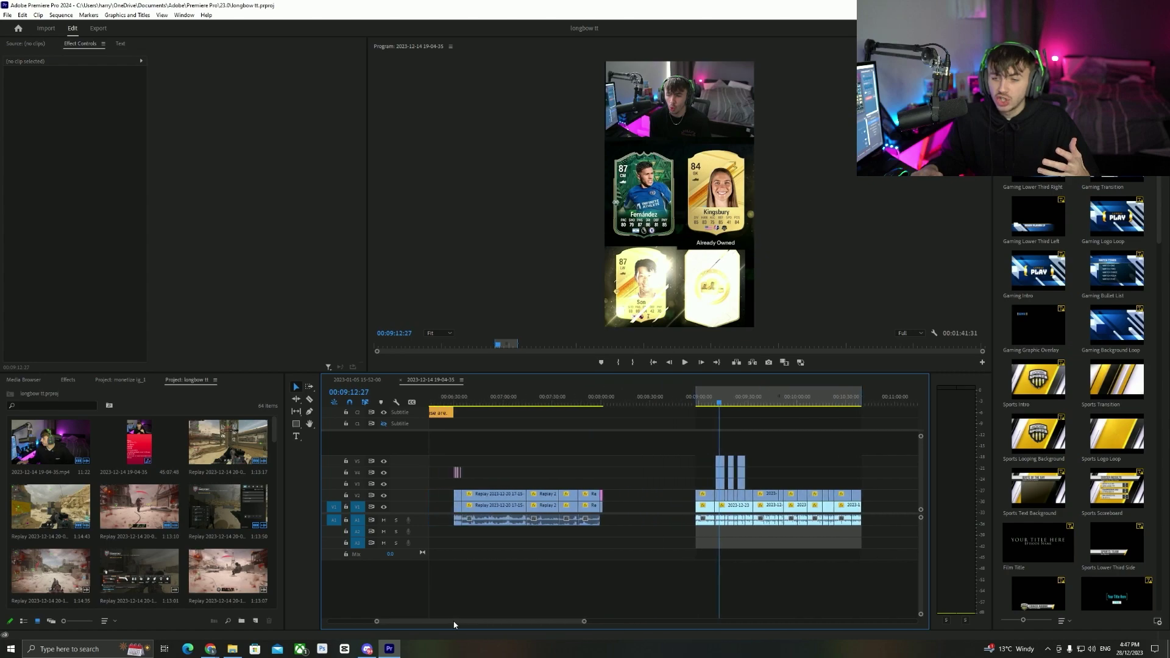
left_click(522, 397)
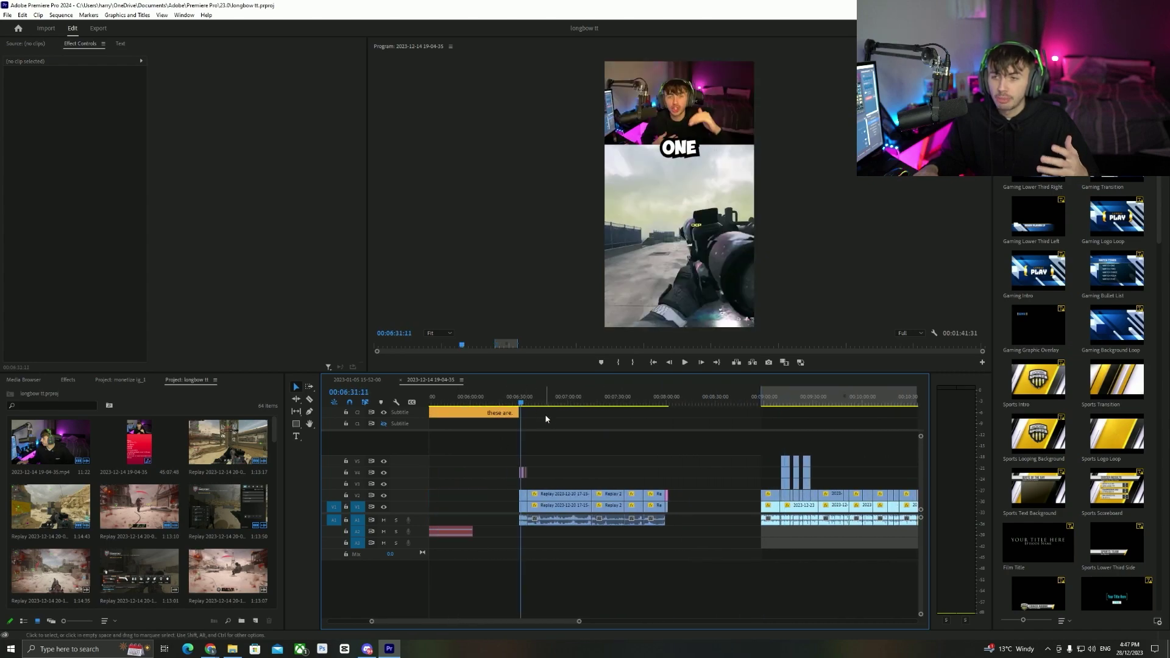
left_click_drag(578, 622, 492, 627)
Scrub through the gameplay past the WARZONE caption, then return to the CLASS SETUP frame
left_click_drag(449, 403, 459, 402)
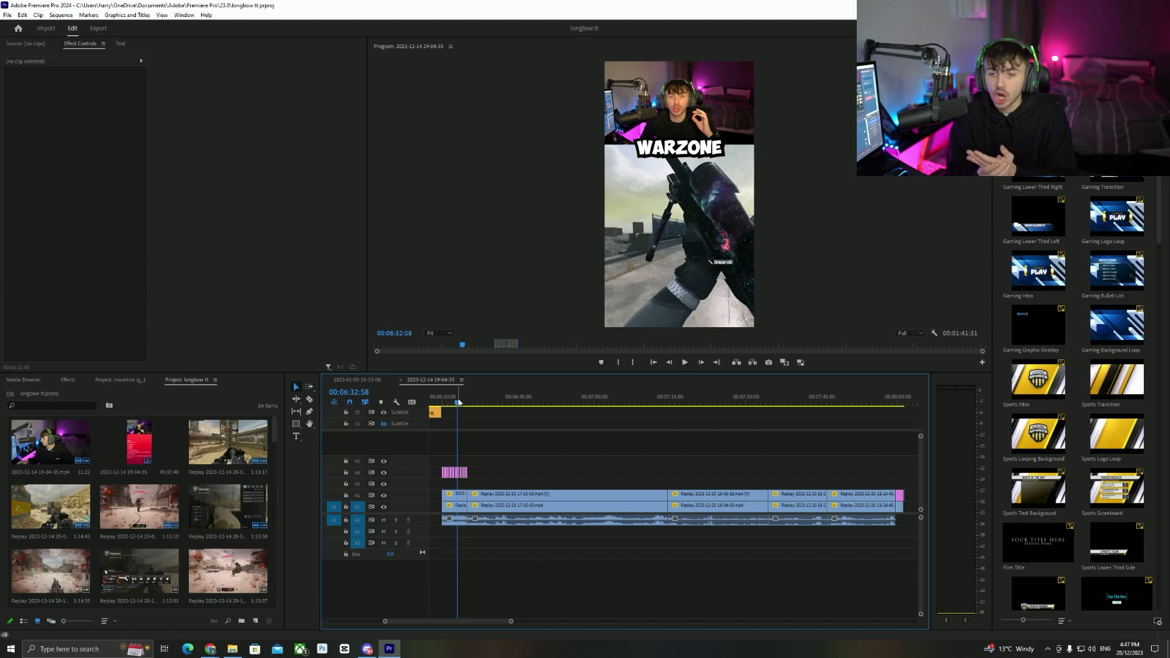
left_click(500, 401)
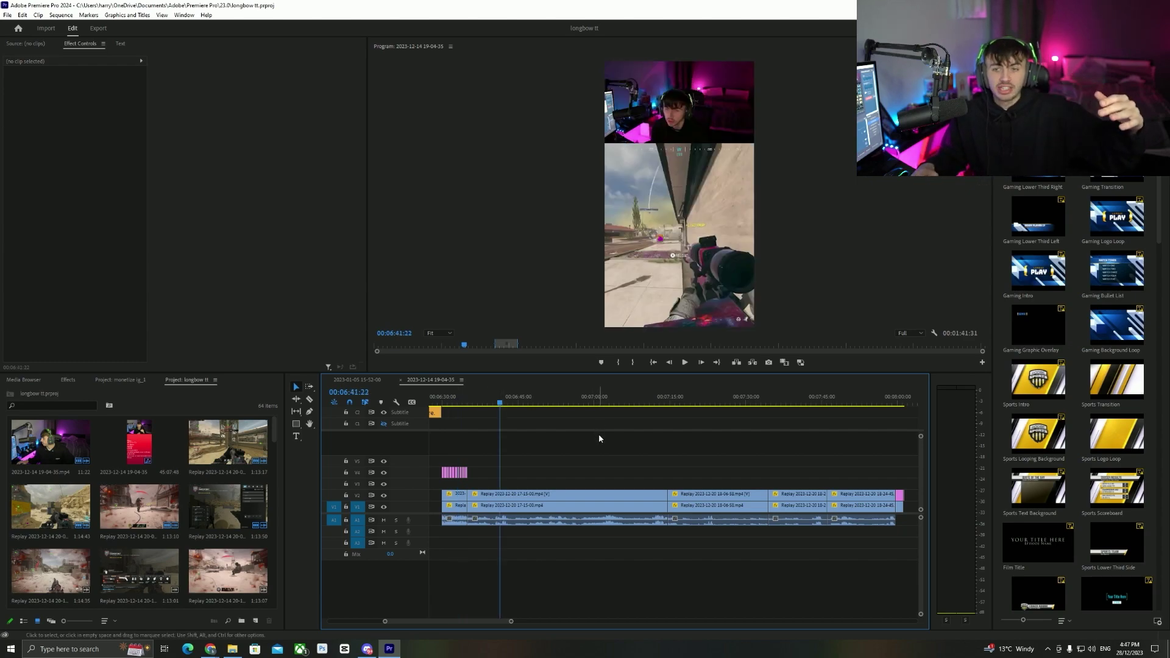
left_click(453, 402)
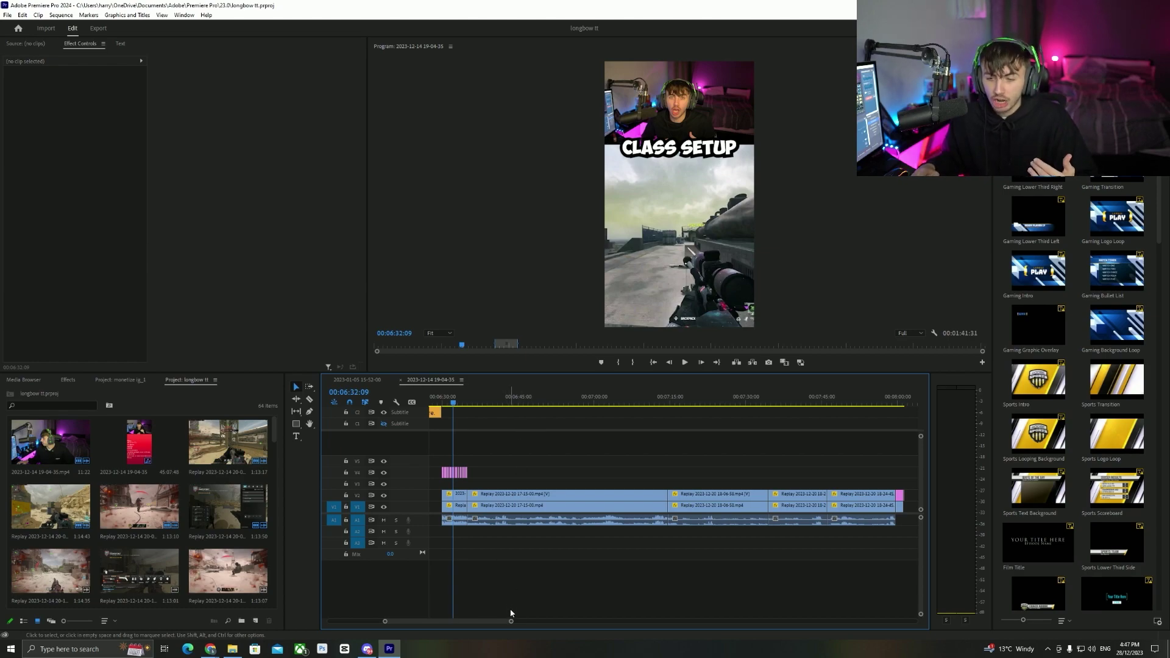
scroll(496, 619, "up", 3)
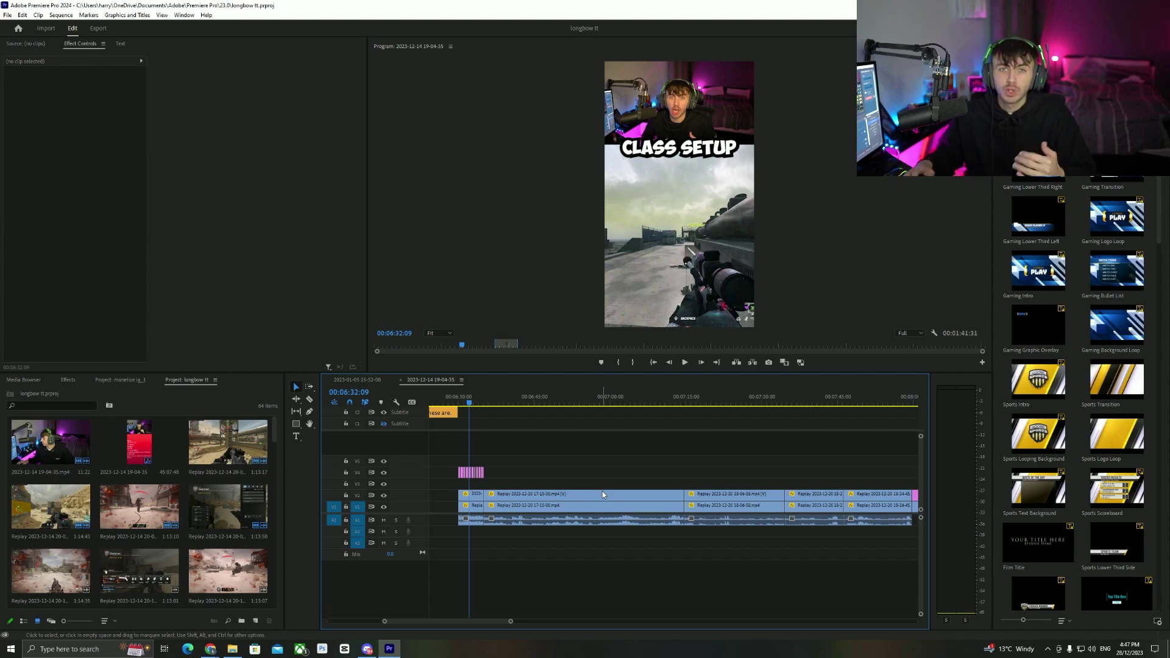
scroll(485, 622, "right", 2)
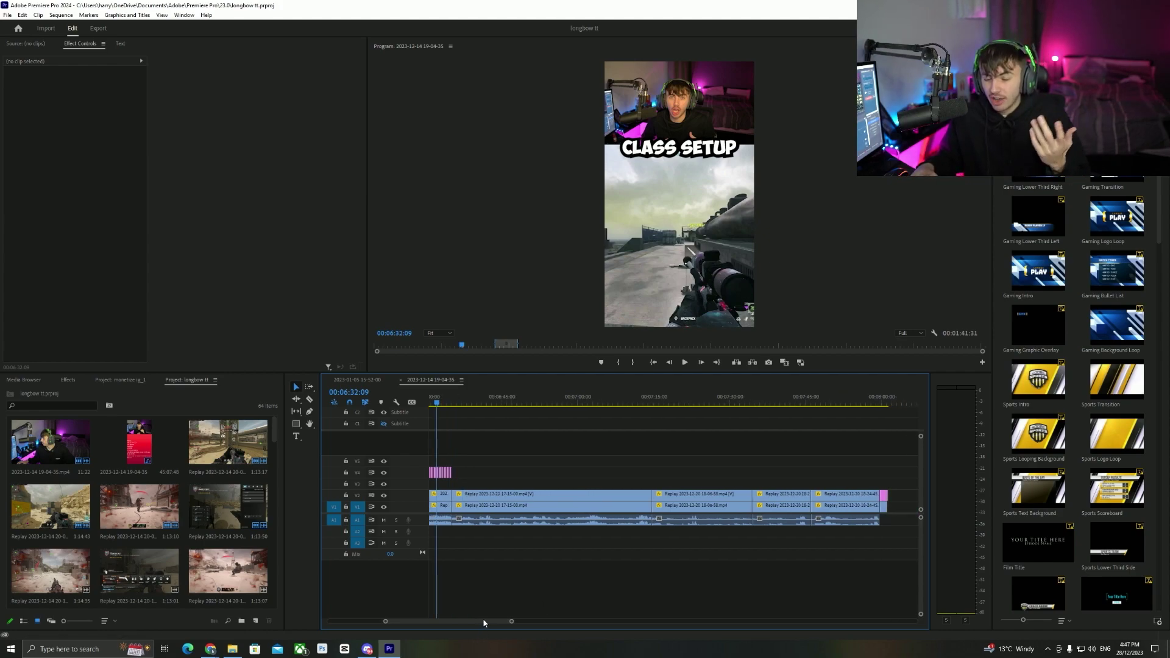
Jump to the attachments screen near 08:00 and zoom tightly in on the ending's WZ 3.0 thumbnail
left_click(882, 403)
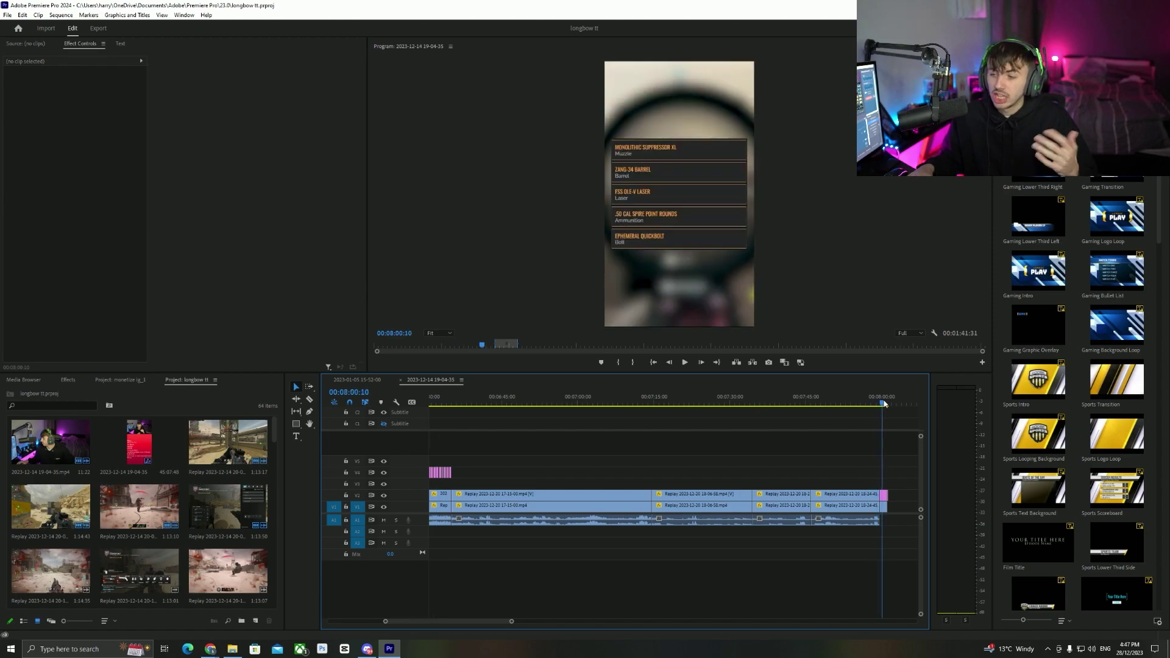
left_click_drag(884, 403, 887, 404)
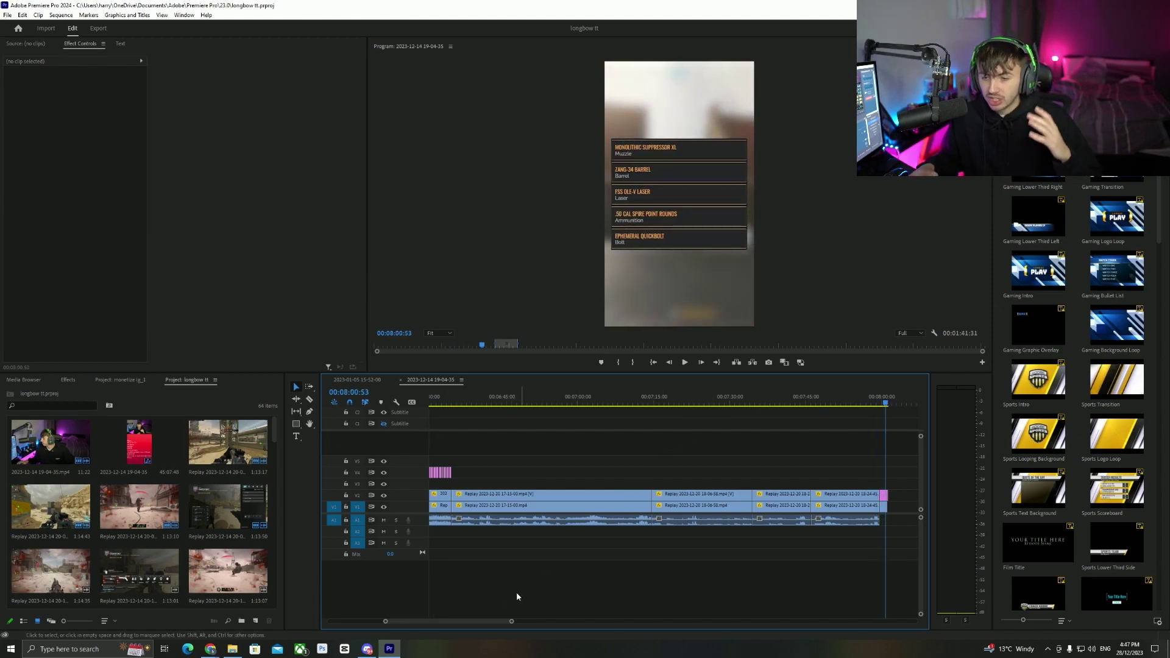
scroll(499, 625, "down", 3)
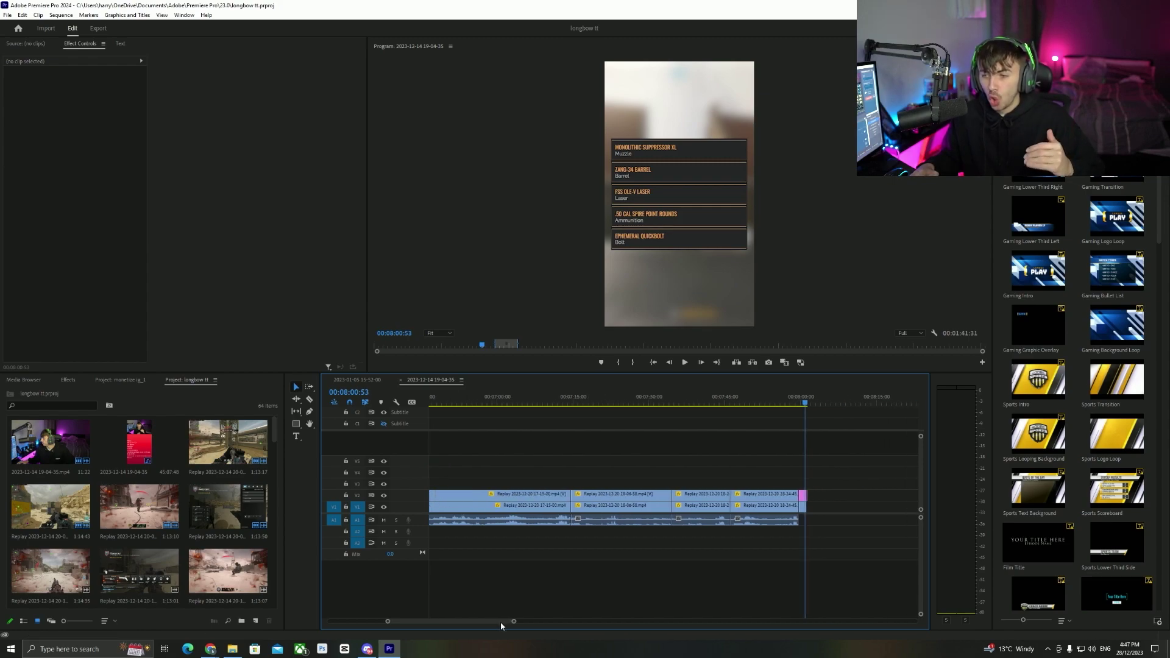
left_click_drag(517, 623, 471, 621)
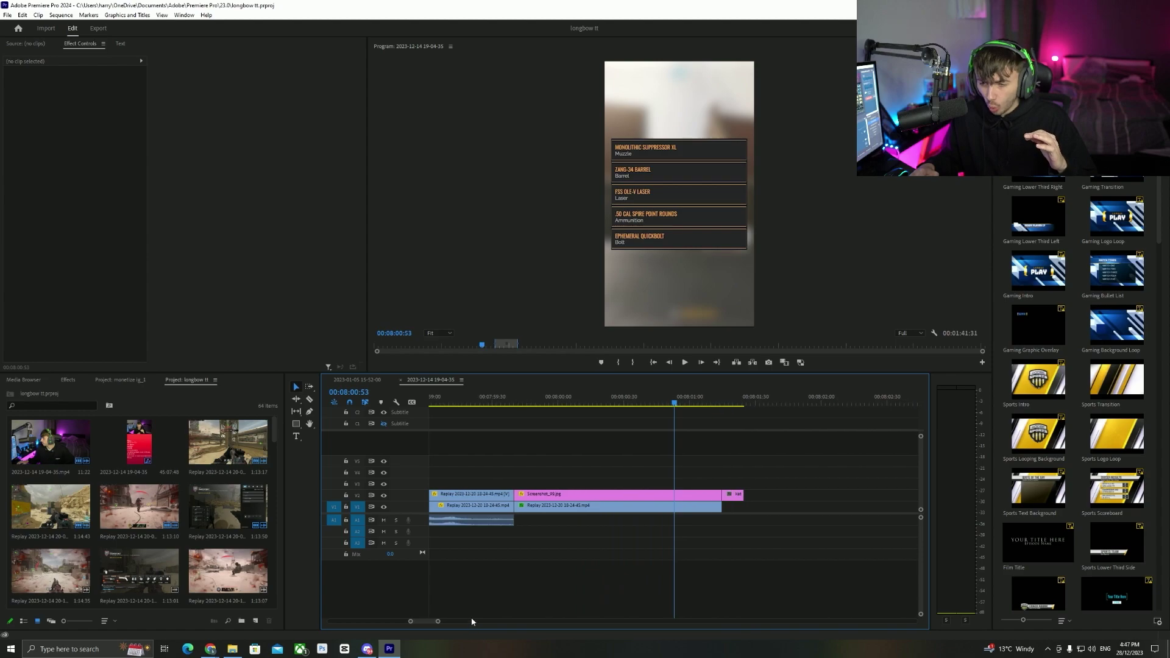
left_click(735, 402)
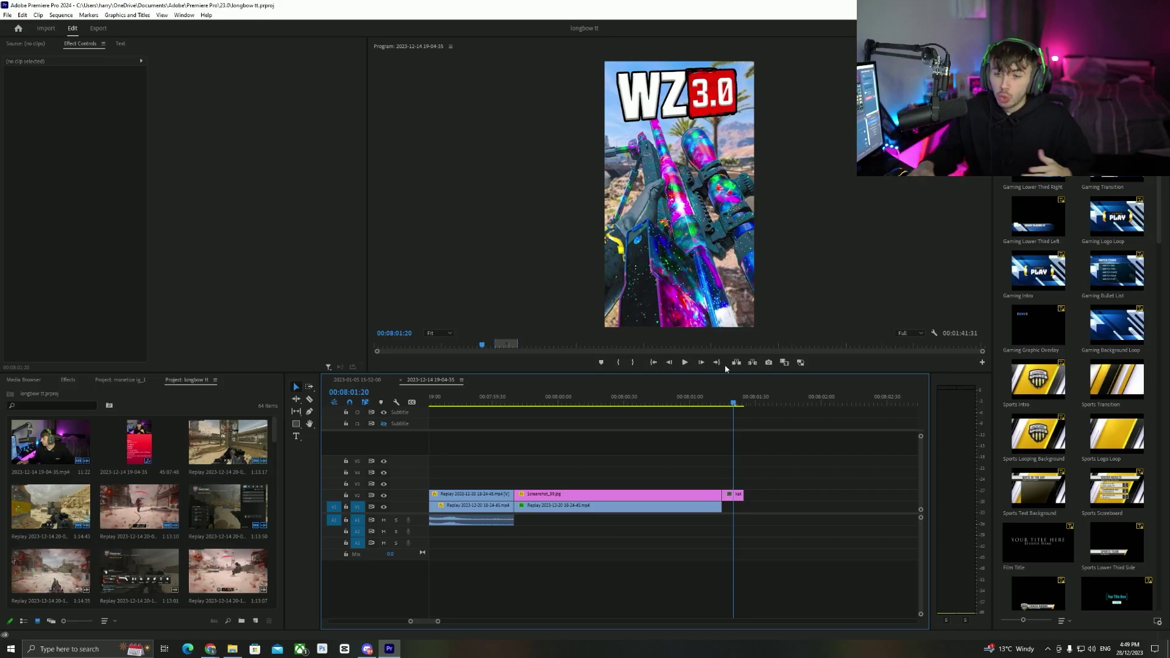
Zoom the timeline further into the final WZ 3.0 thumbnail image clips
left_click_drag(438, 621, 422, 622)
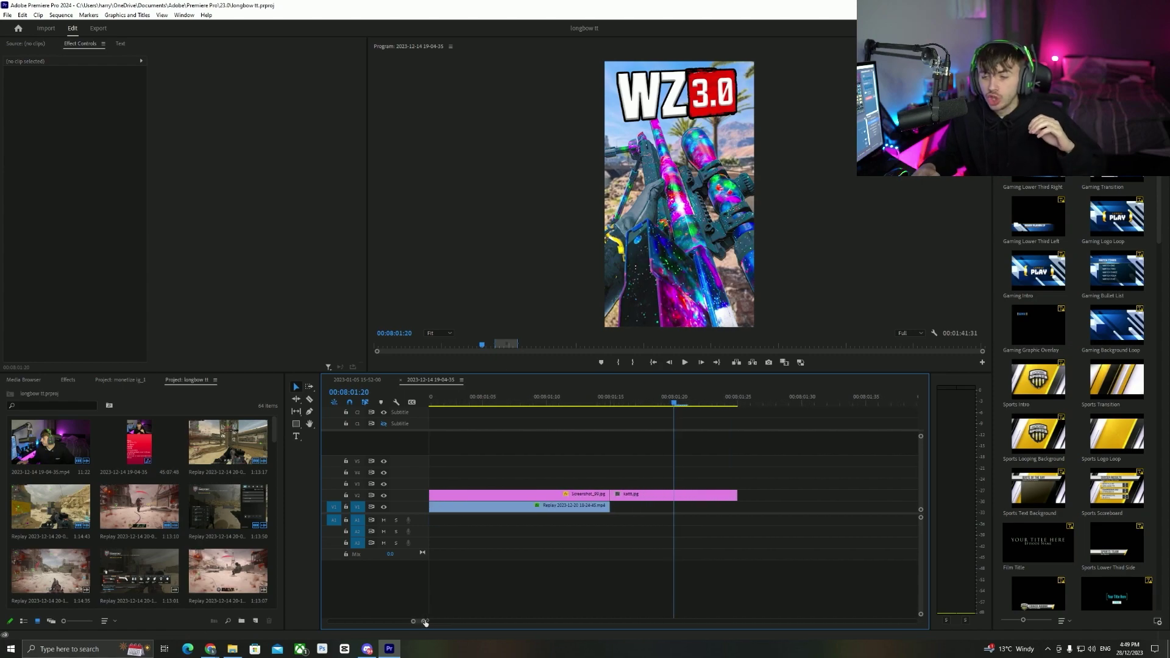